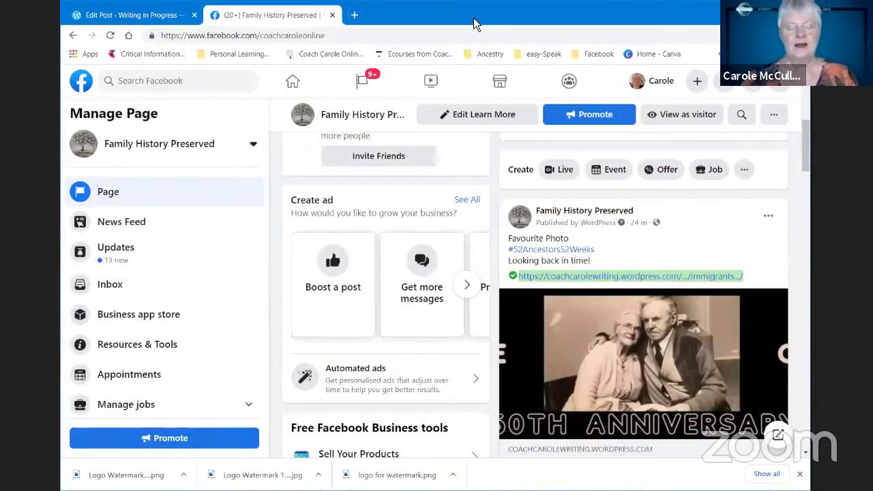
# Step: Return to the Immigrants to Australian Citizens! editor, select the Favourite Photo heading, and show Post settings
pyautogui.click(137, 21)
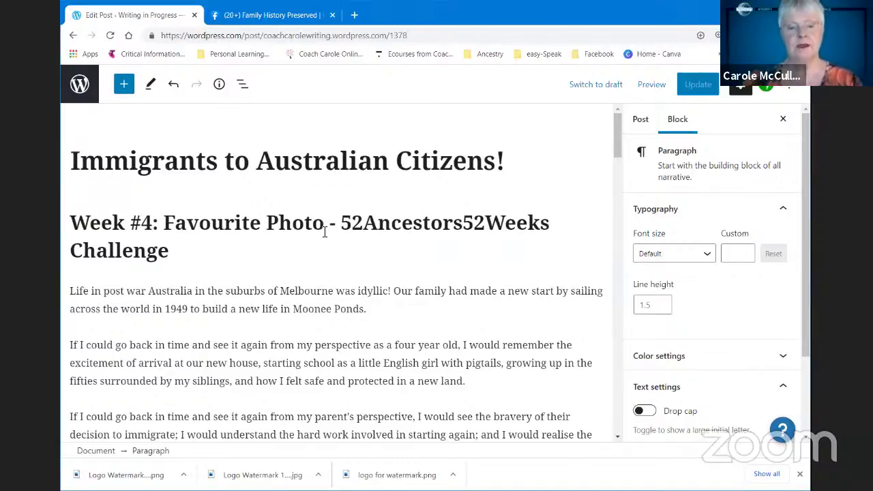
pyautogui.moveTo(323, 224); pyautogui.dragTo(164, 224)
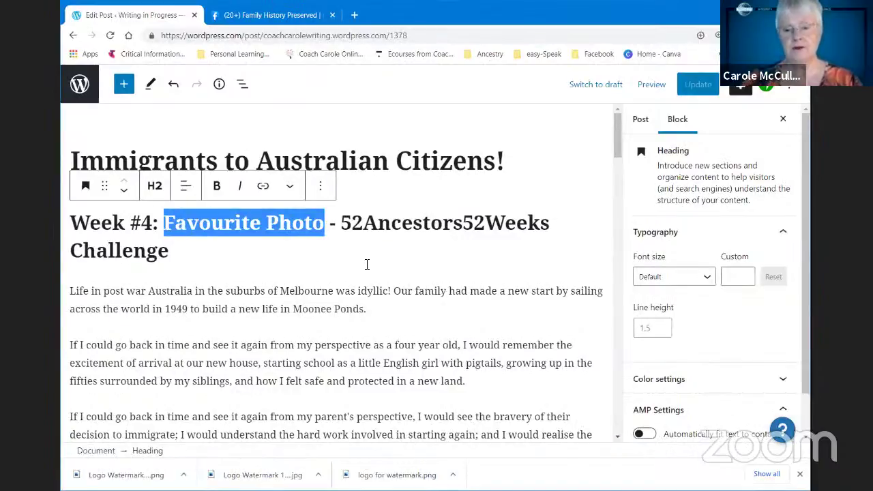
pyautogui.click(641, 122)
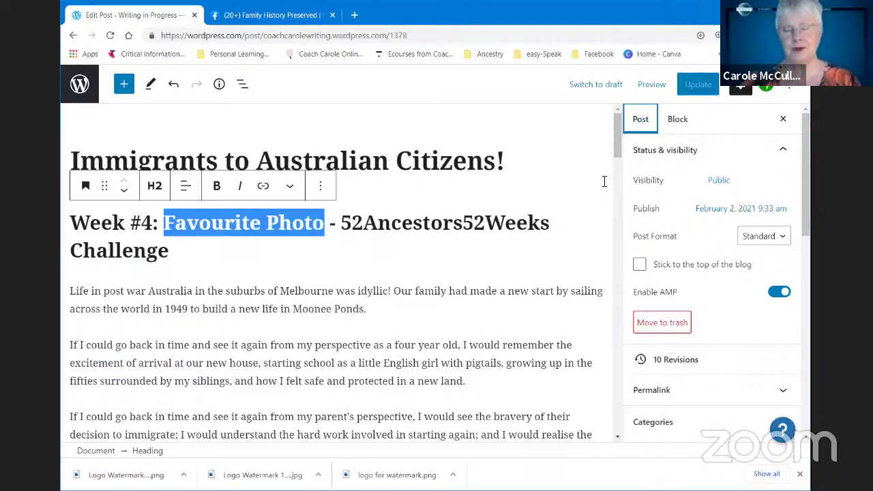
# Step: Check the post's categories, #52ancestors52weeks tag and featured image, then bring up Jetpack sharing options
pyautogui.click(644, 127)
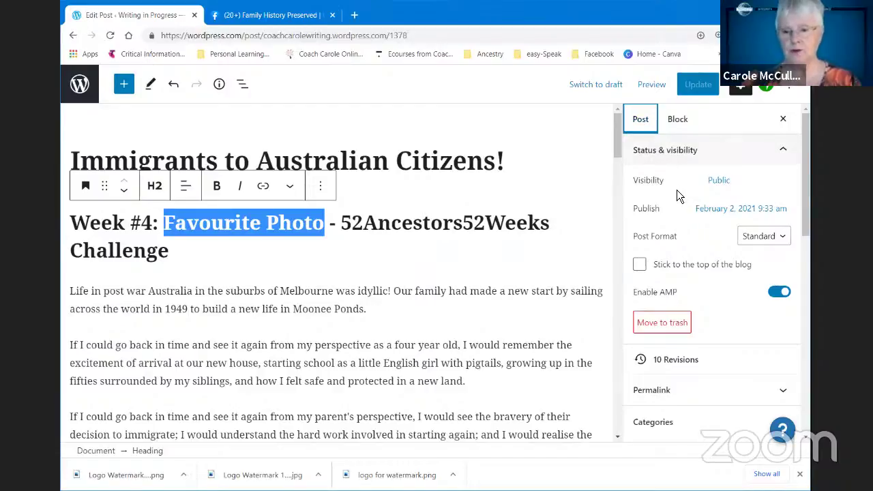
pyautogui.scroll(-3, 677, 190)
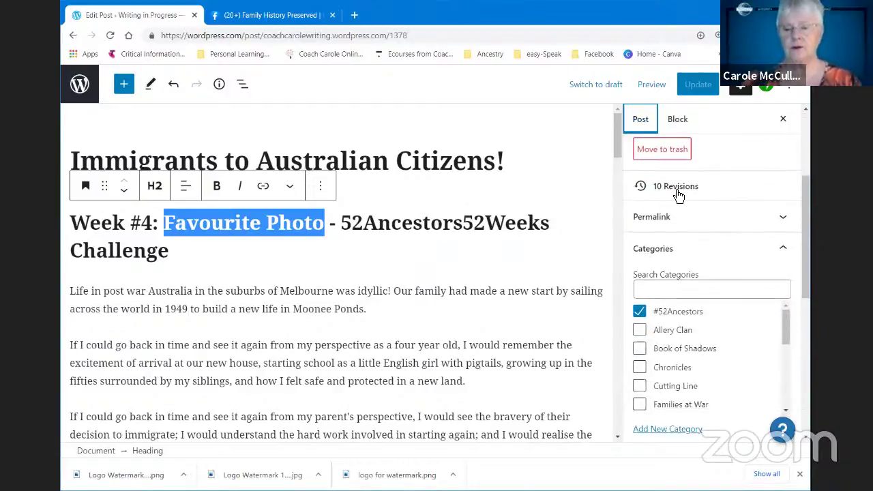
pyautogui.scroll(-1, 679, 195)
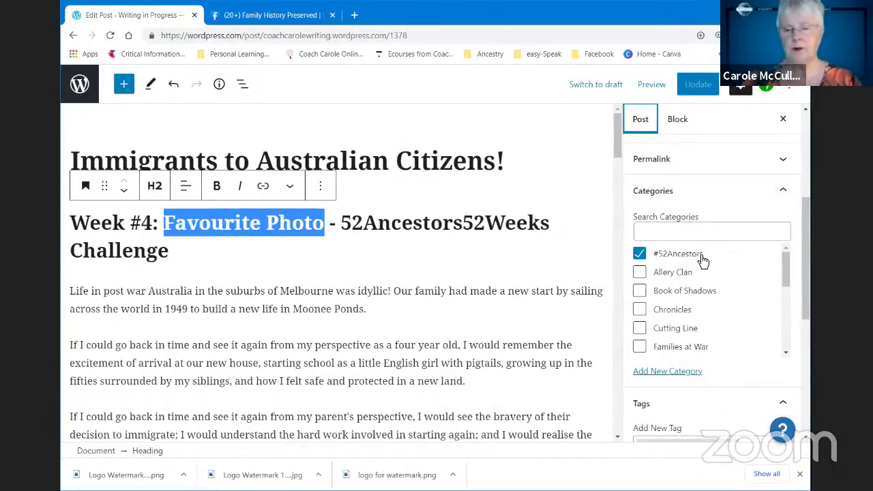
pyautogui.scroll(-2, 703, 262)
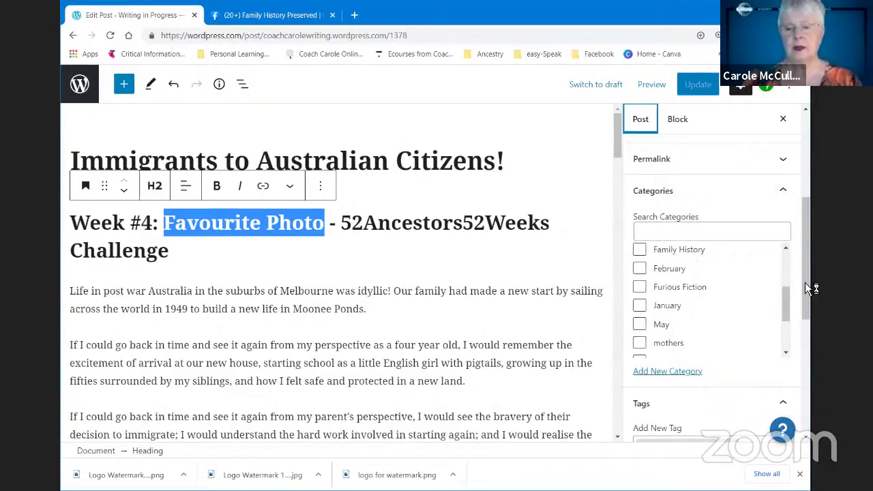
pyautogui.scroll(-2, 805, 282)
pyautogui.scroll(-3, 710, 287)
pyautogui.scroll(-1, 712, 287)
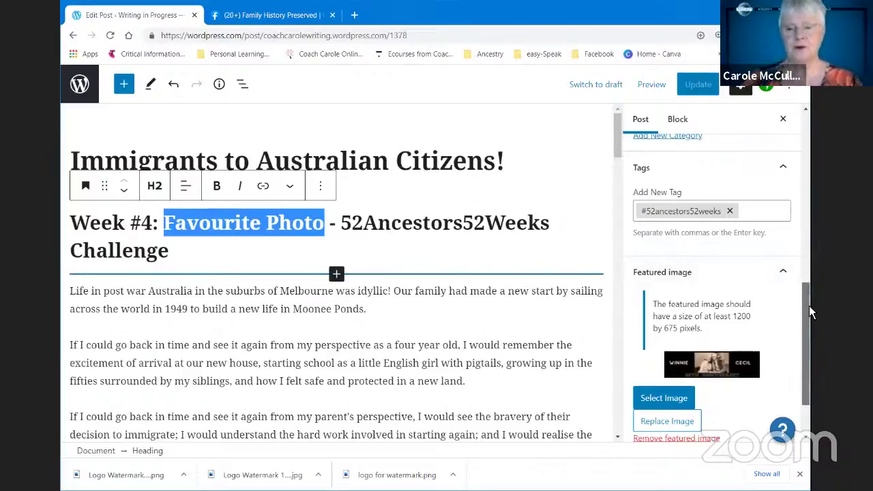
pyautogui.scroll(2, 809, 306)
pyautogui.scroll(5, 809, 306)
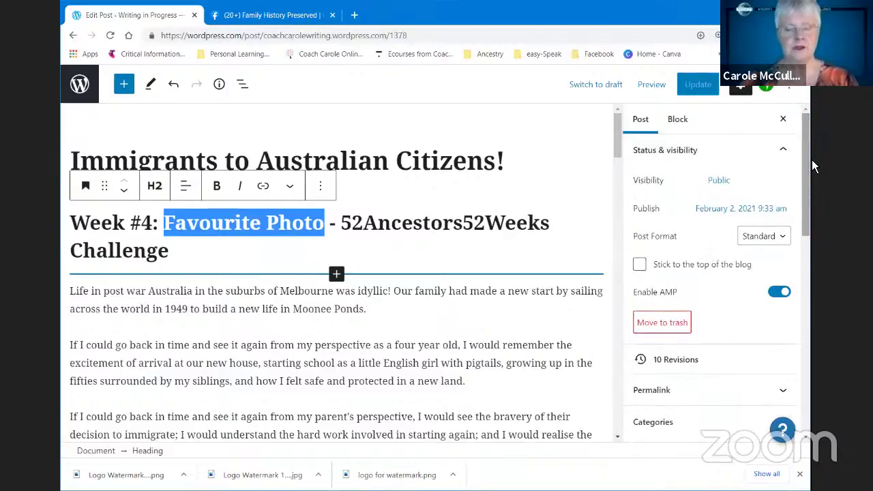
pyautogui.click(767, 89)
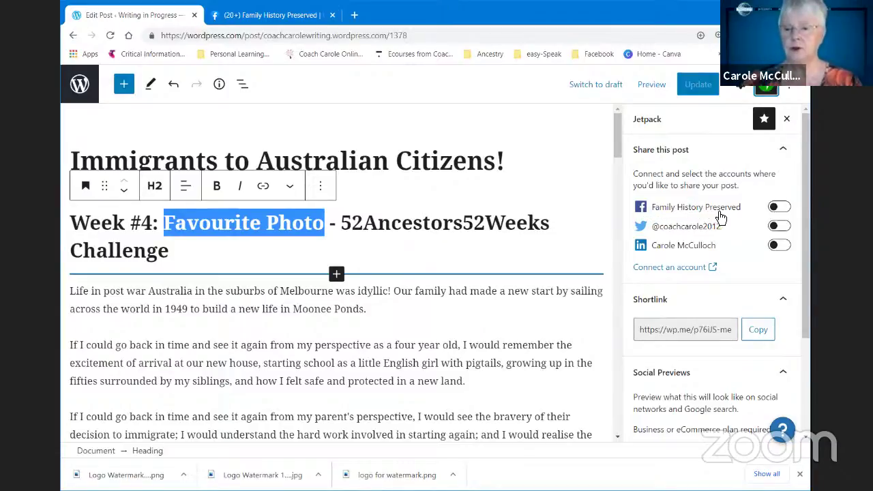
# Step: Turn on Jetpack sharing to the Family History Preserved Facebook page, Twitter and LinkedIn
pyautogui.click(776, 214)
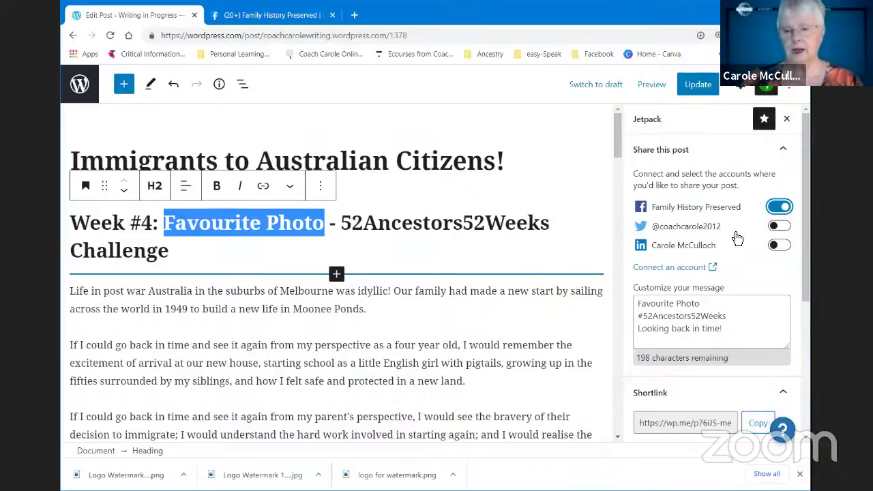
pyautogui.click(777, 228)
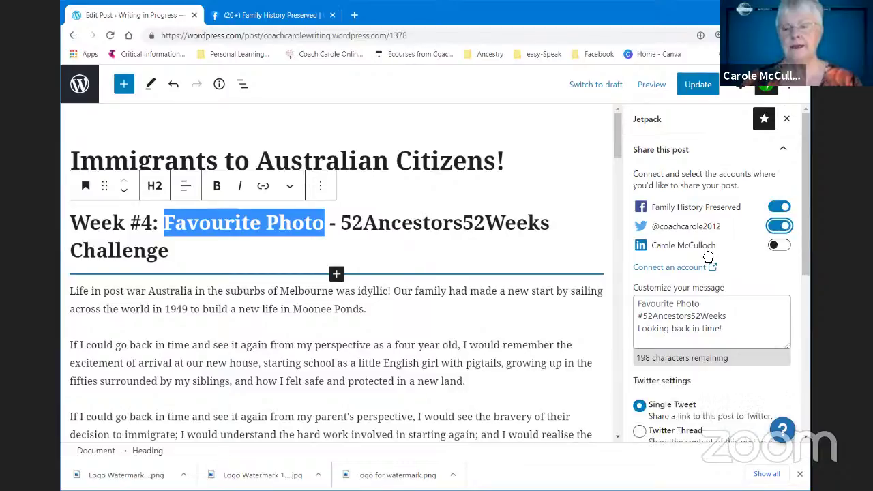
pyautogui.click(777, 250)
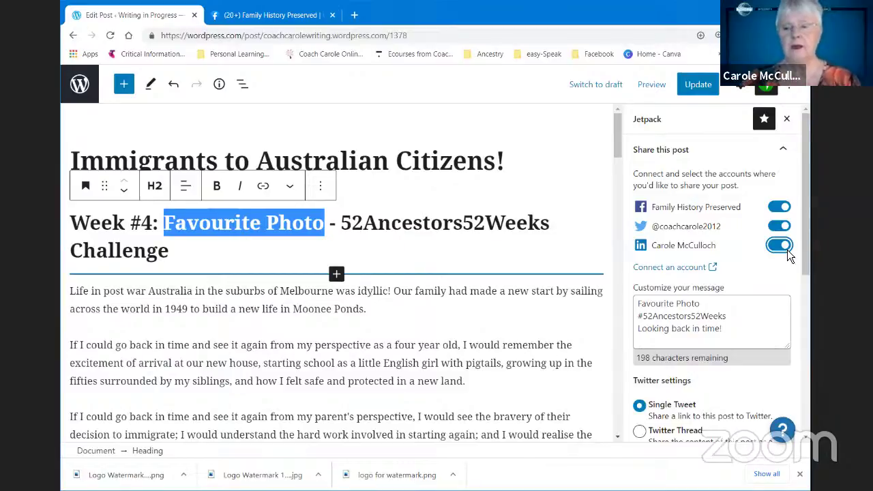
pyautogui.click(811, 245)
pyautogui.moveTo(810, 245); pyautogui.dragTo(810, 301)
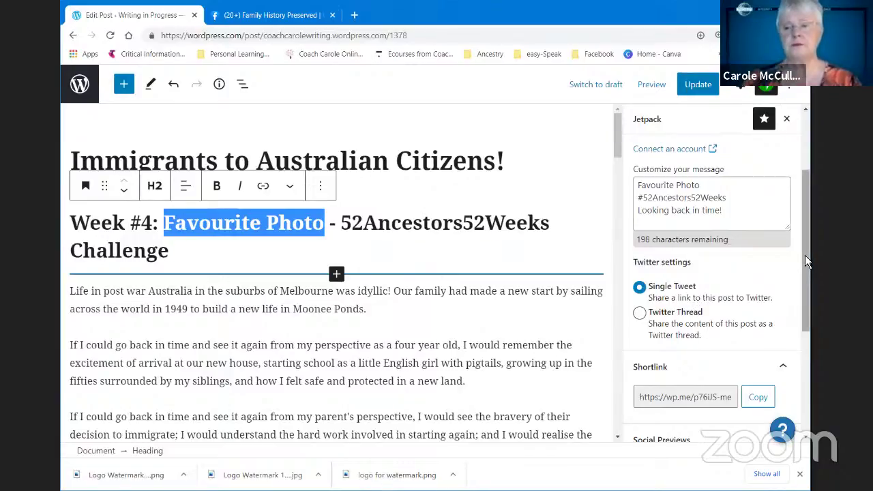
pyautogui.moveTo(810, 240); pyautogui.dragTo(811, 333)
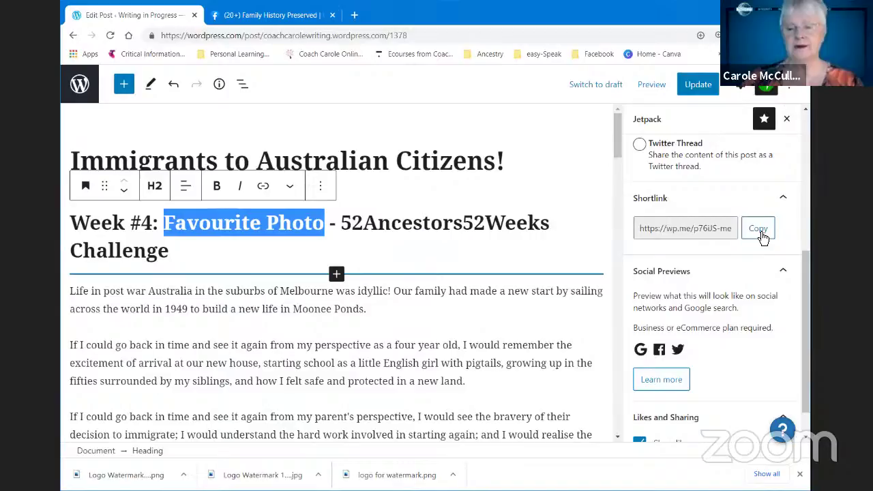
pyautogui.moveTo(810, 292); pyautogui.dragTo(794, 142)
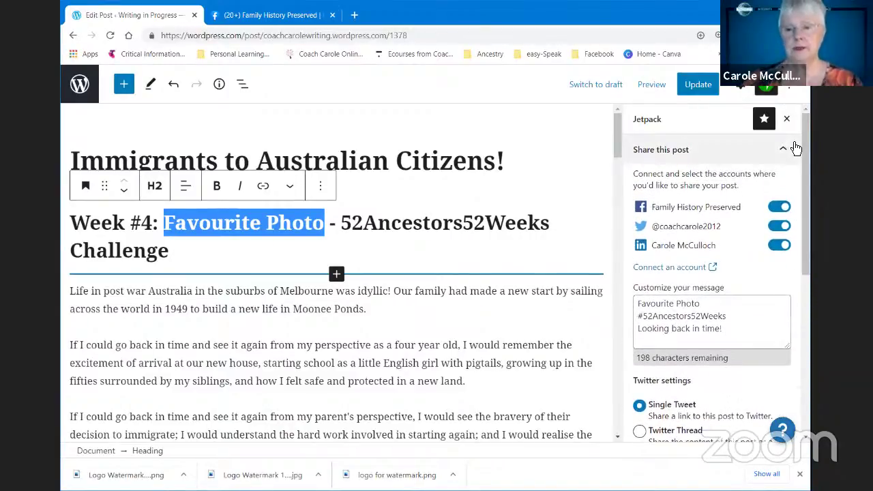
# Step: Save and share the post, deselect the heading, and show the Recent Posts navigation panel
pyautogui.click(701, 91)
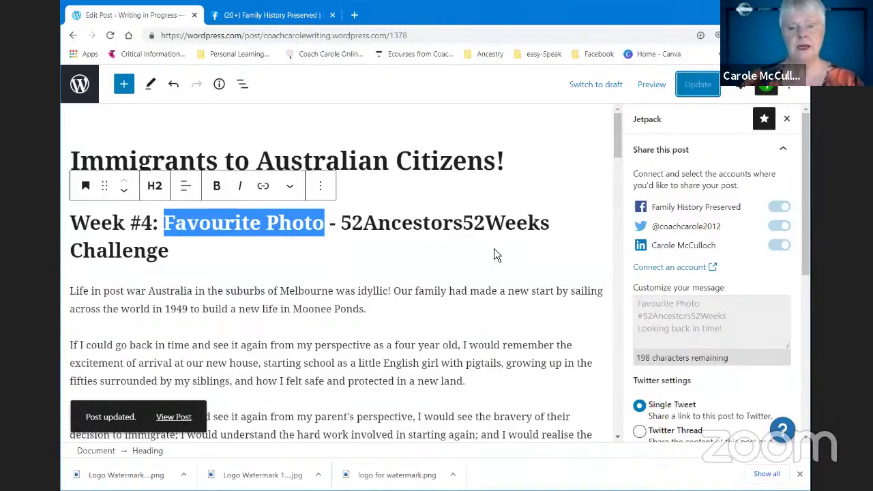
pyautogui.scroll(-5, 417, 292)
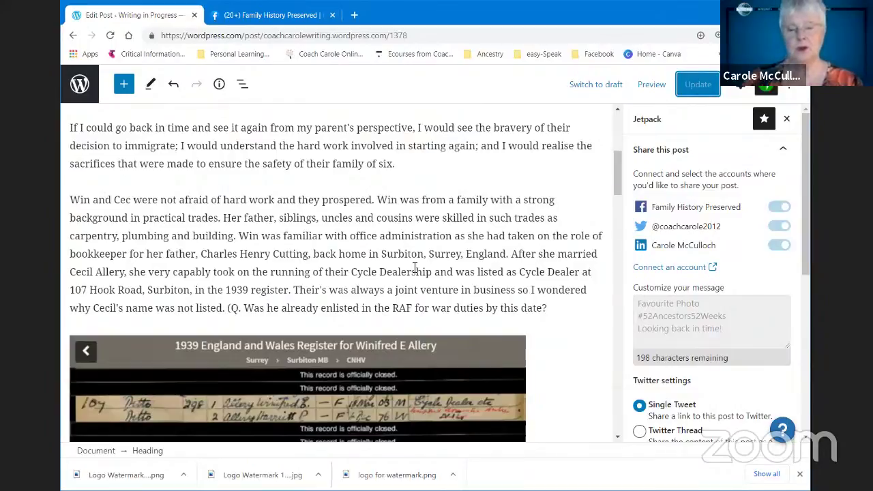
pyautogui.scroll(-7, 414, 268)
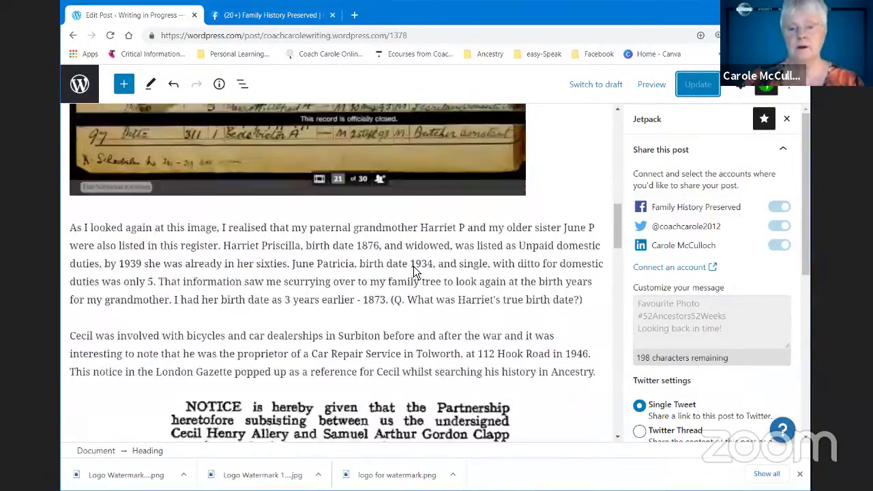
pyautogui.scroll(-1, 414, 266)
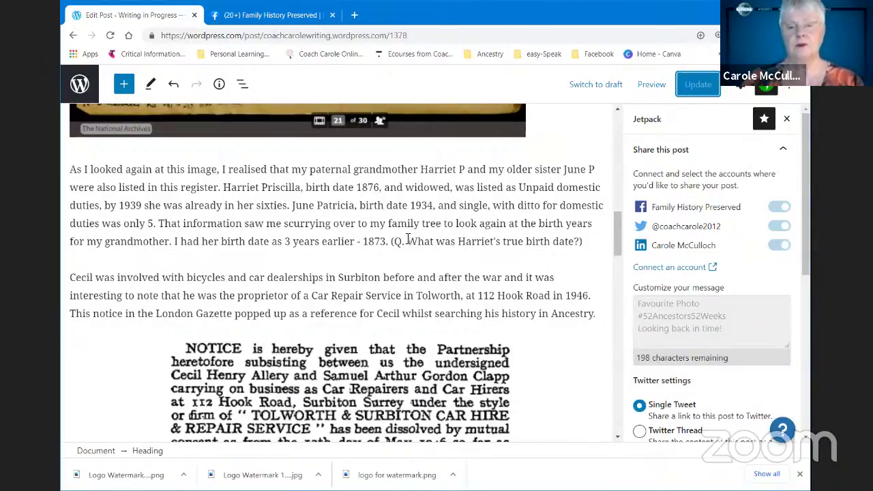
pyautogui.scroll(10, 408, 240)
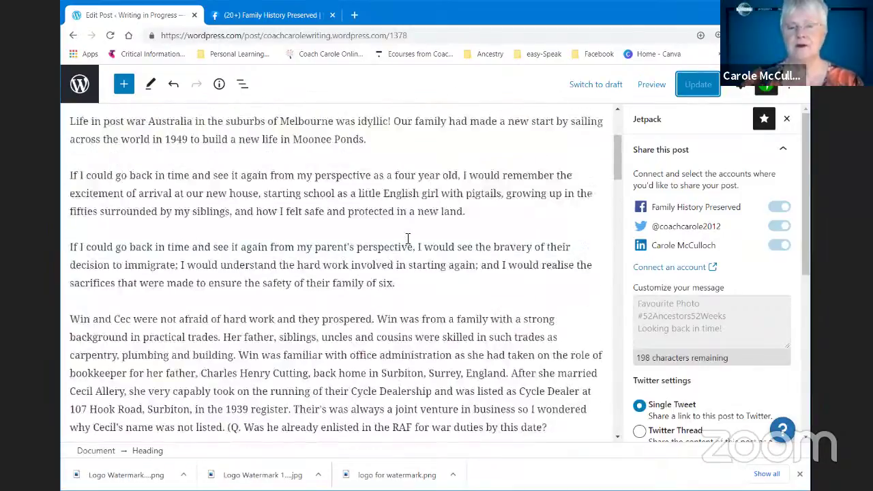
pyautogui.scroll(3, 408, 239)
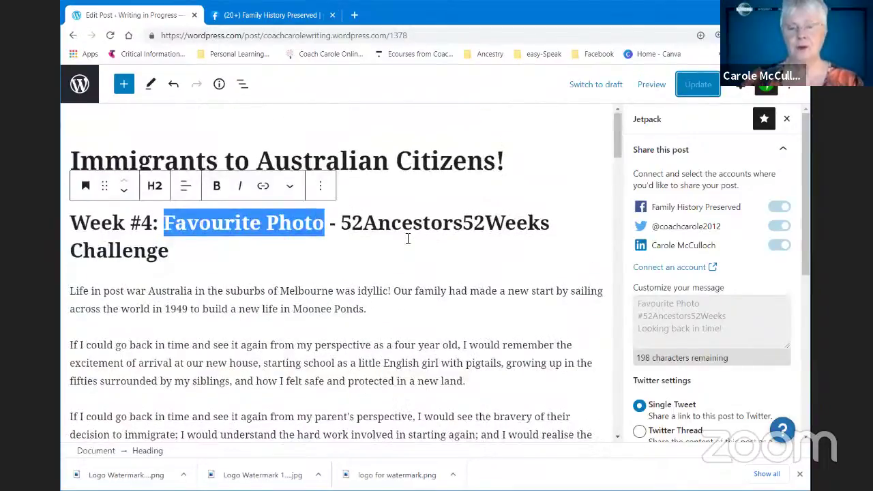
pyautogui.click(562, 230)
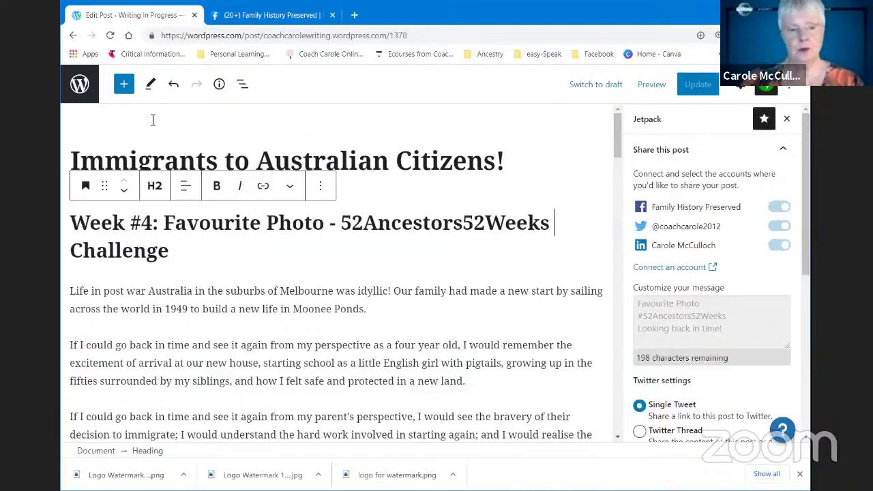
pyautogui.click(82, 92)
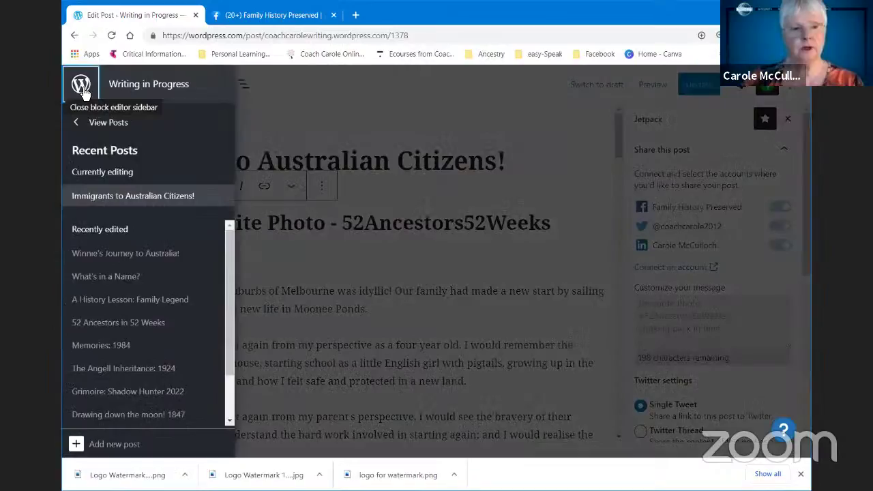
# Step: From the site's Posts page, add a new blank post
pyautogui.click(87, 124)
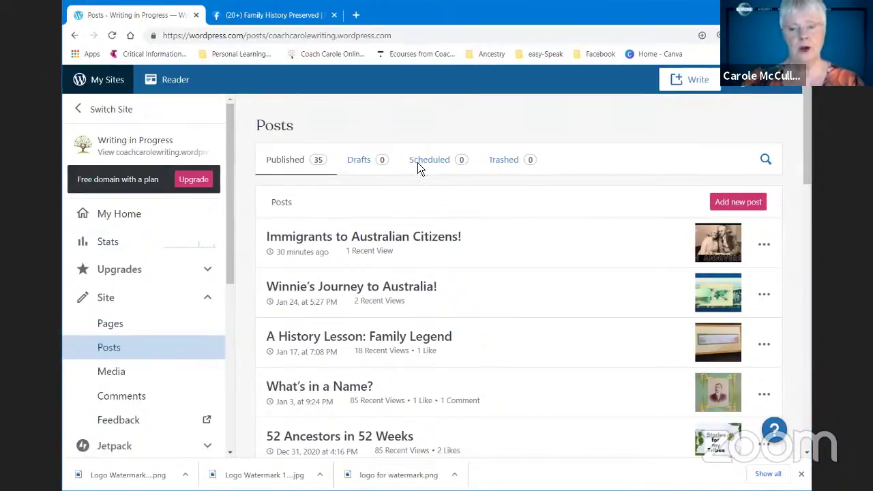
pyautogui.click(693, 80)
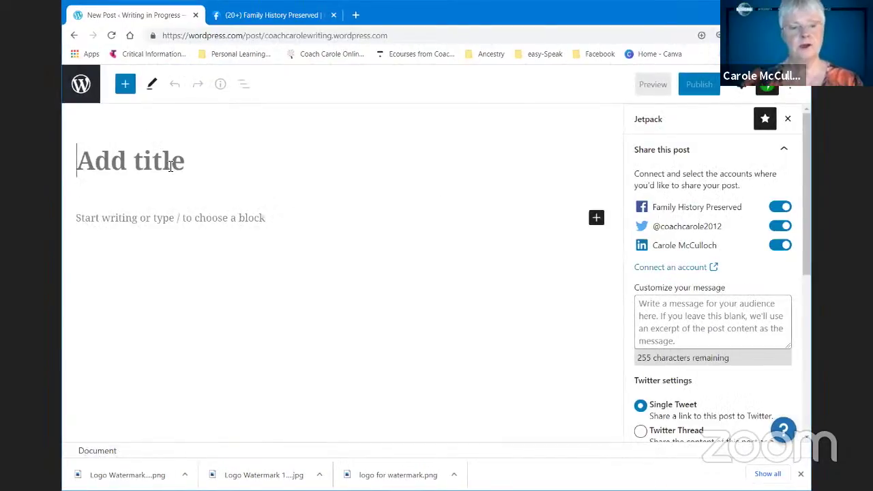
# Step: Title the new post 'Week #4 In the Kitchen' and move into the body paragraph
pyautogui.write('We')
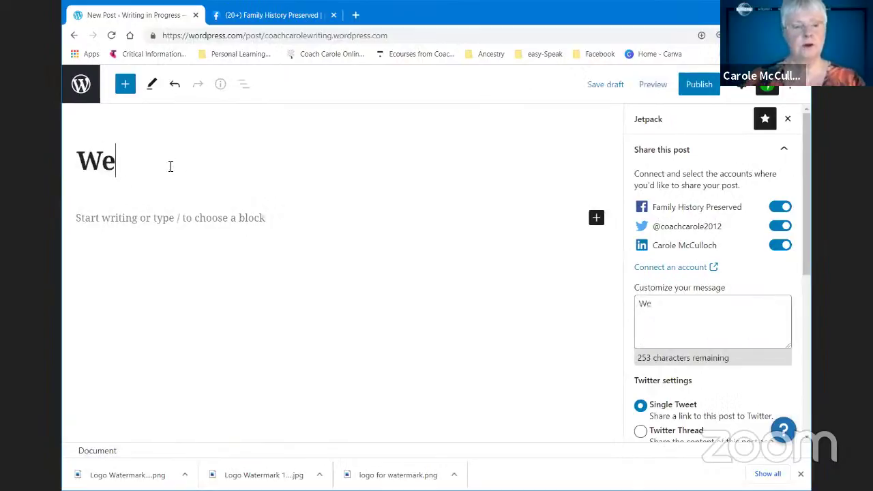
pyautogui.write('ek ')
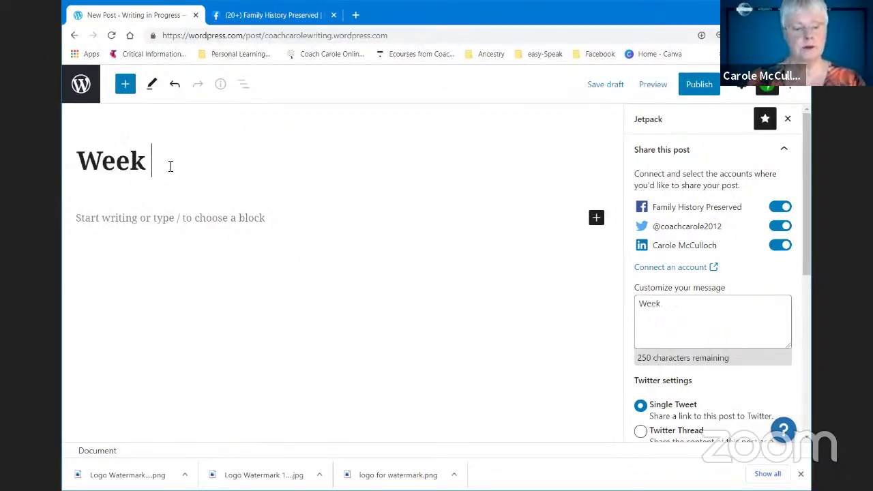
pyautogui.write('#4 ')
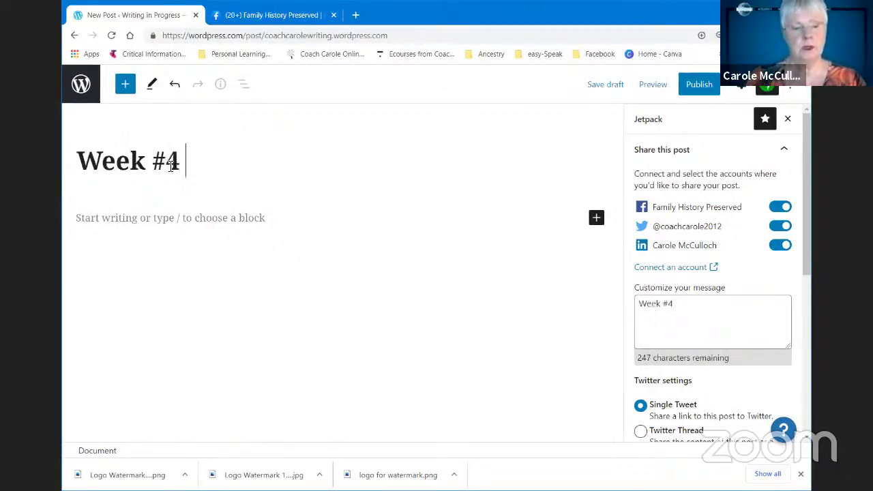
pyautogui.write('In the K')
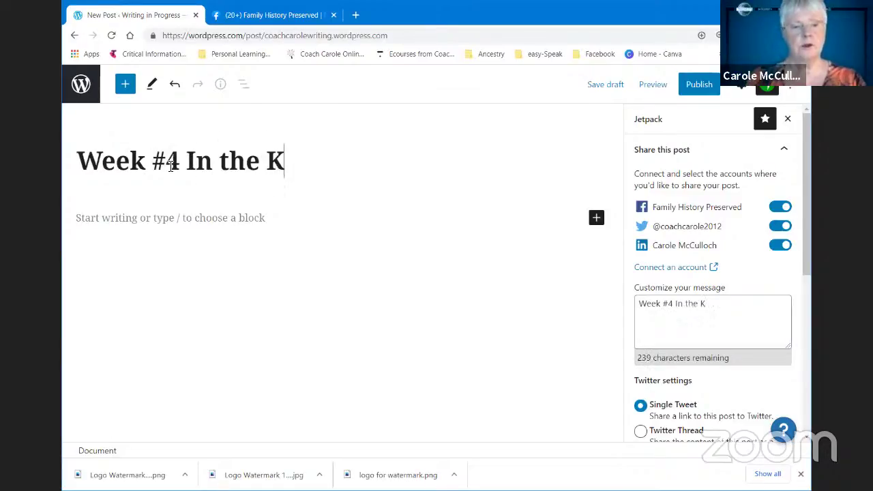
pyautogui.write('itchen')
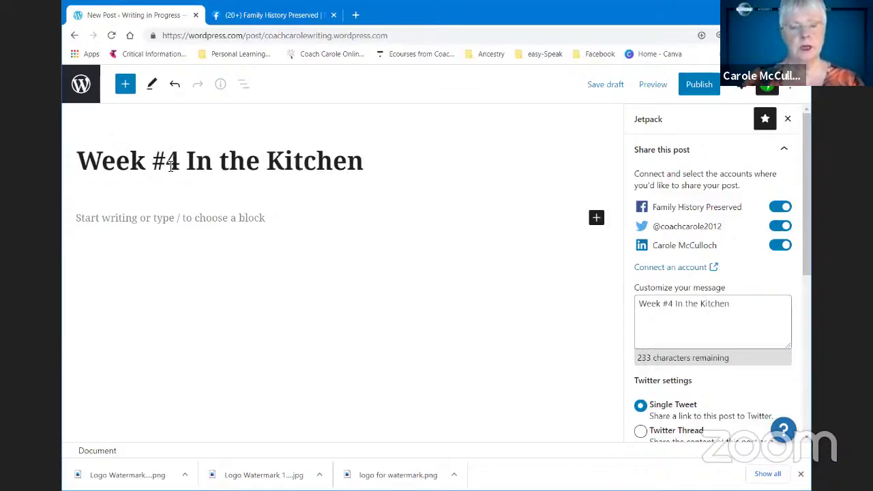
pyautogui.click(258, 225)
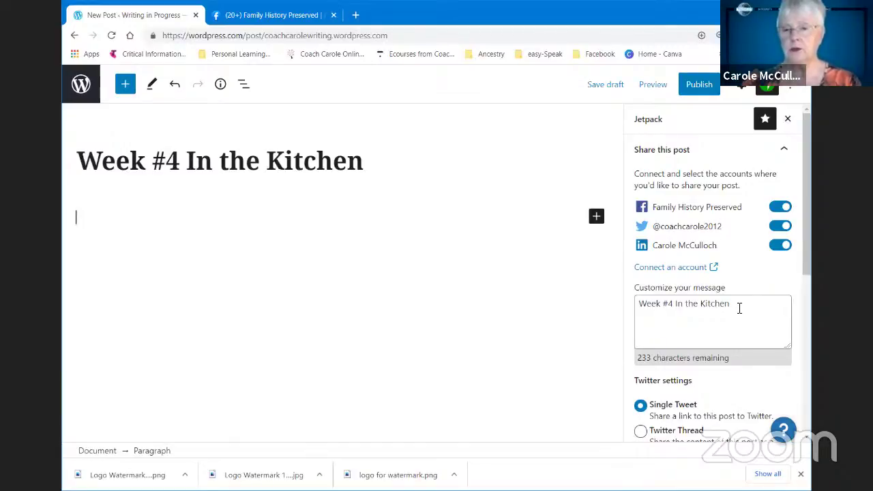
# Step: Start publishing and expand 'Publish: Immediately' to reveal the scheduling calendar
pyautogui.click(700, 85)
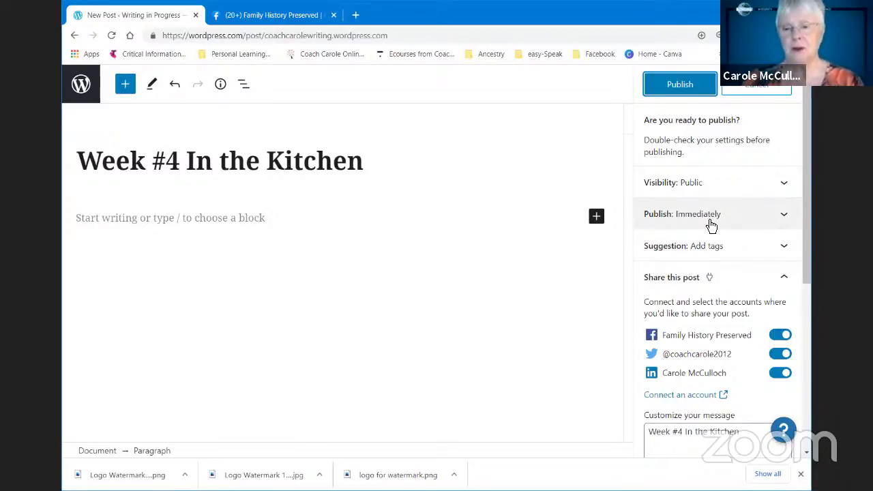
pyautogui.click(787, 217)
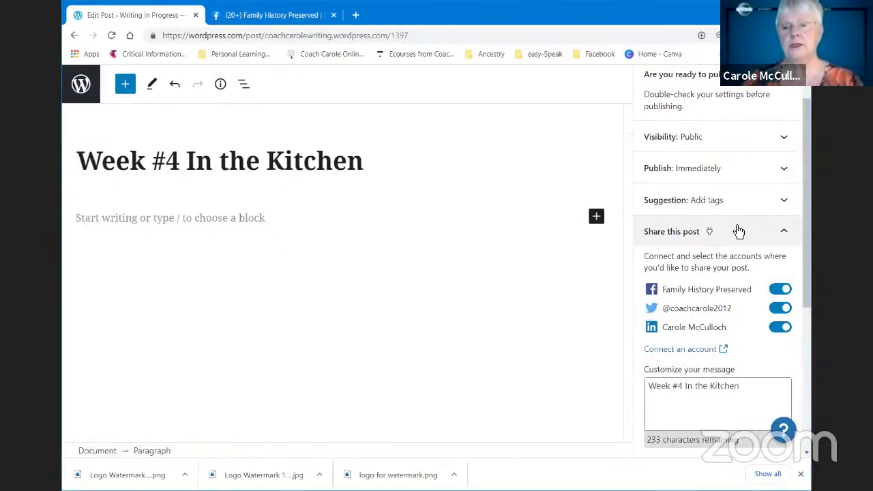
pyautogui.click(786, 176)
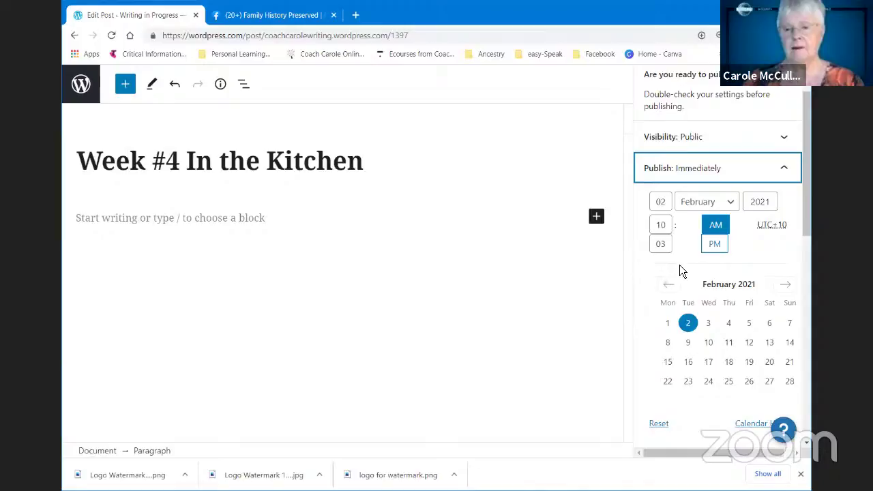
# Step: Pick February 5 and schedule the post for February 5, 2021 at 10:03 am
pyautogui.click(753, 326)
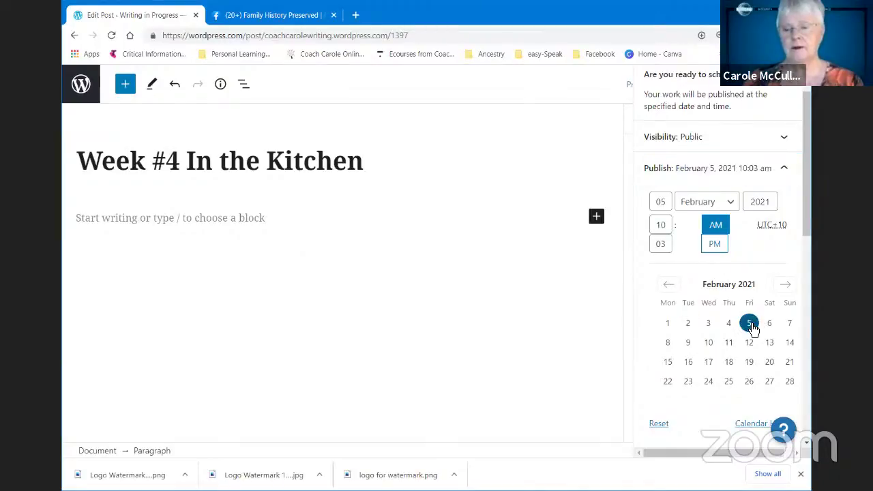
pyautogui.scroll(2, 738, 242)
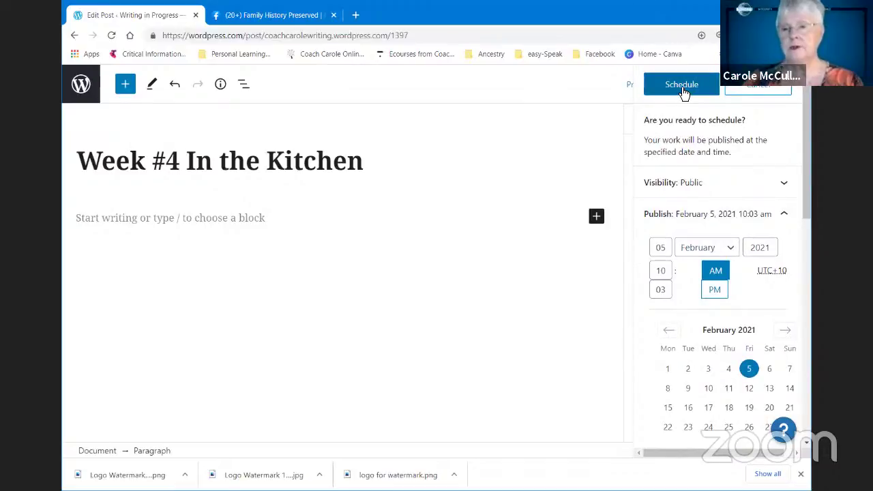
pyautogui.click(683, 87)
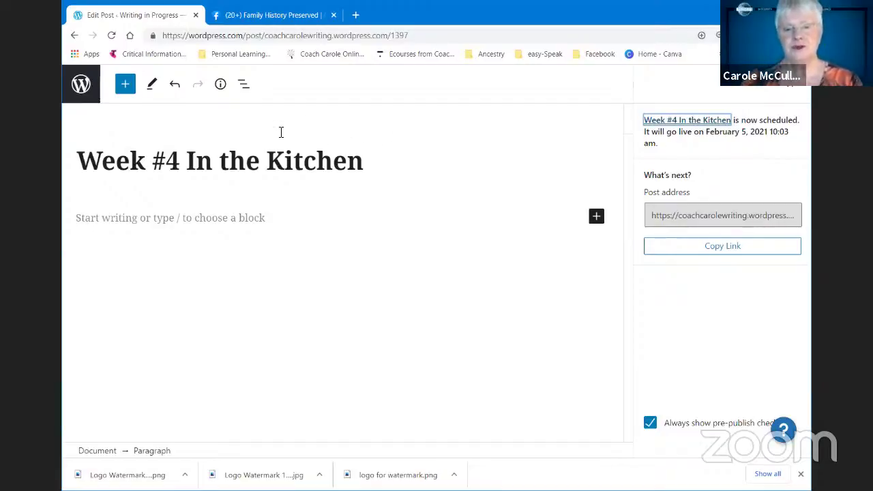
pyautogui.click(278, 23)
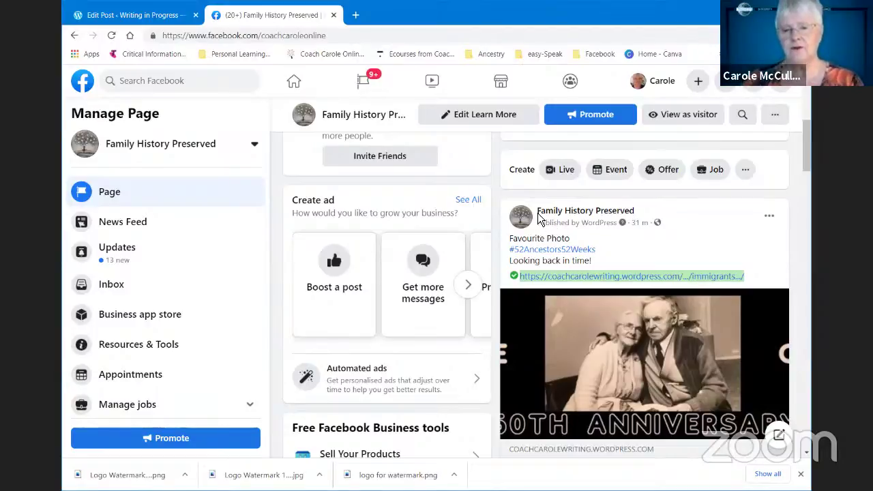
pyautogui.moveTo(552, 217)
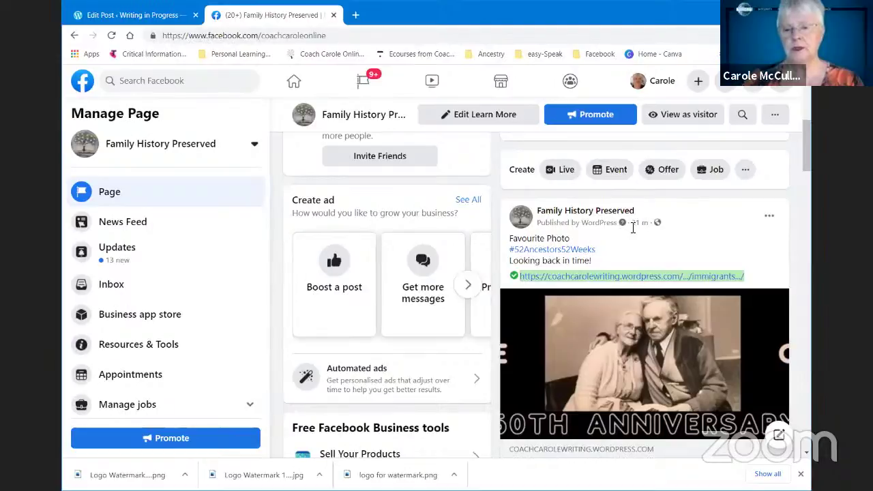
pyautogui.moveTo(647, 232)
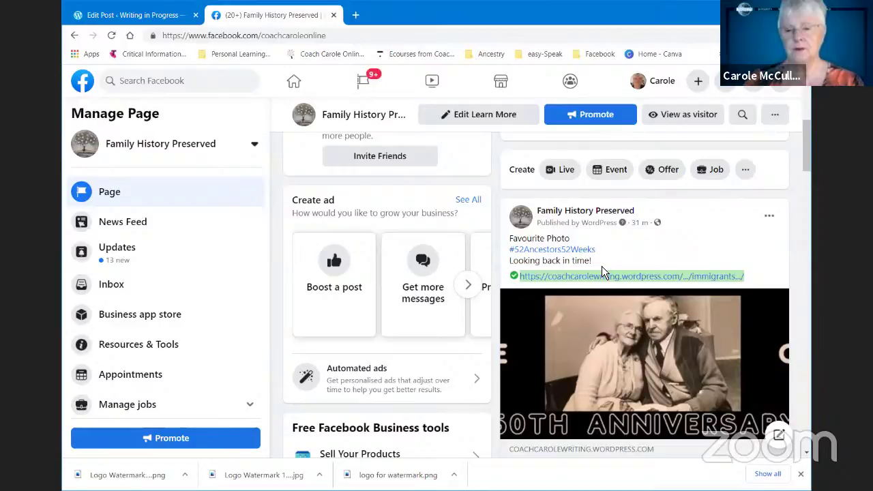
pyautogui.scroll(-1, 763, 260)
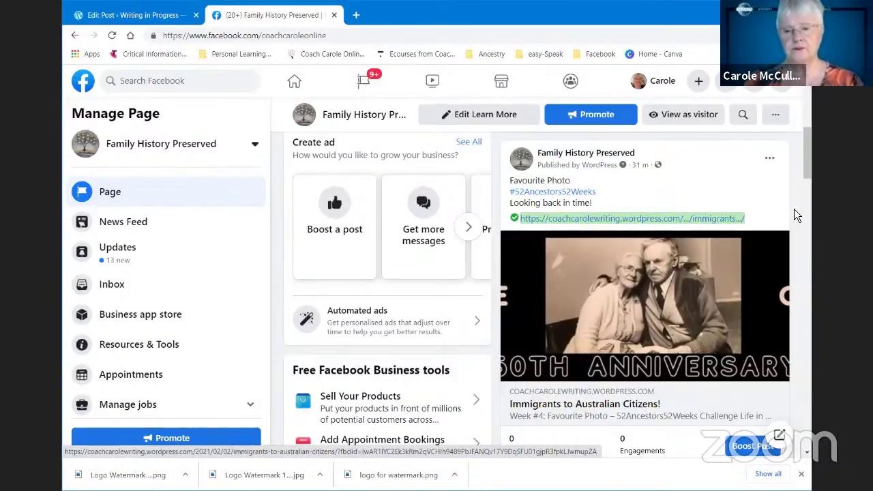
pyautogui.moveTo(810, 174); pyautogui.dragTo(811, 189)
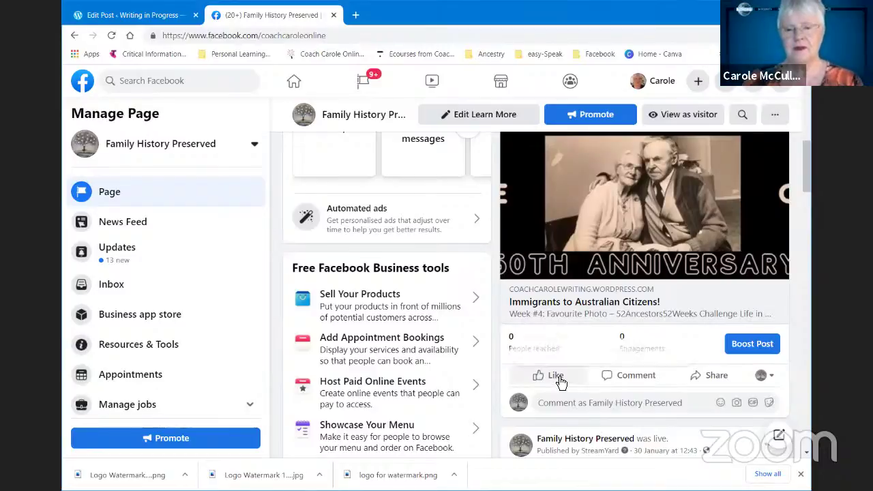
pyautogui.scroll(2, 561, 379)
pyautogui.scroll(3, 561, 380)
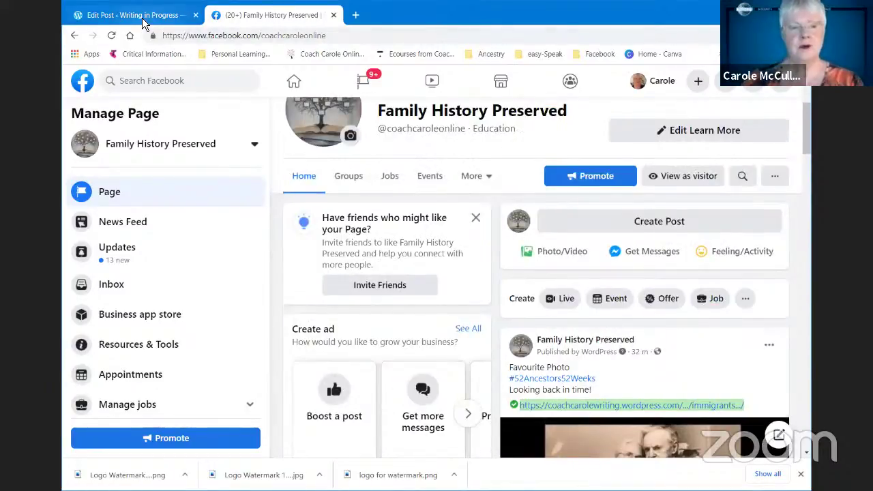
pyautogui.click(137, 15)
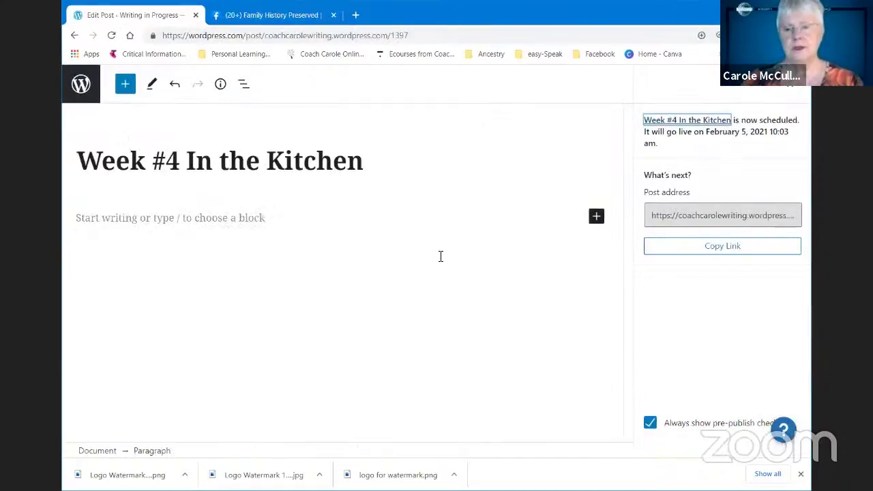